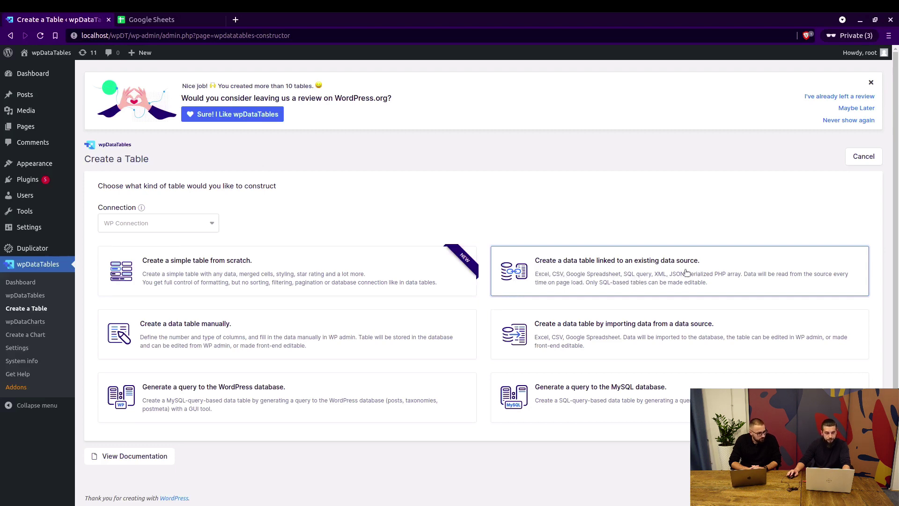
Copy the Name-to-Comments range A1:E101 from the LibreOffice Calc sheet.
left_click(179, 24)
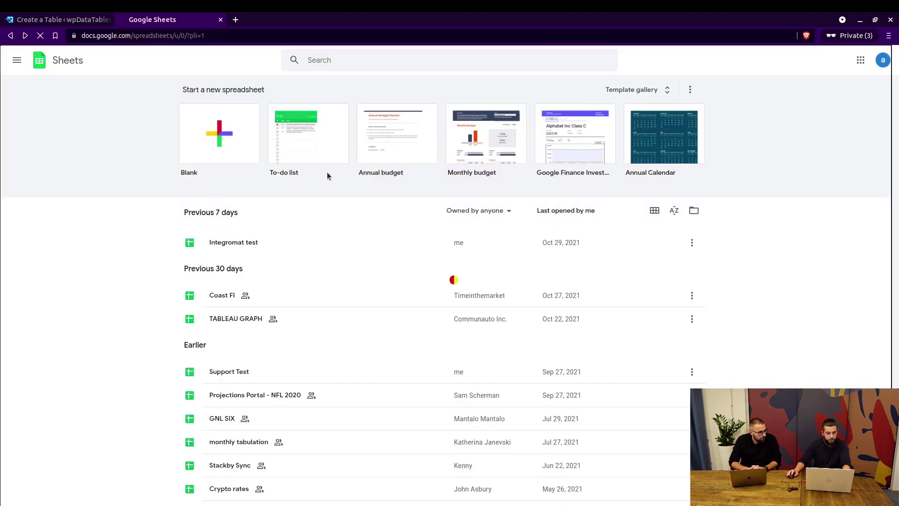
key("alt+Tab")
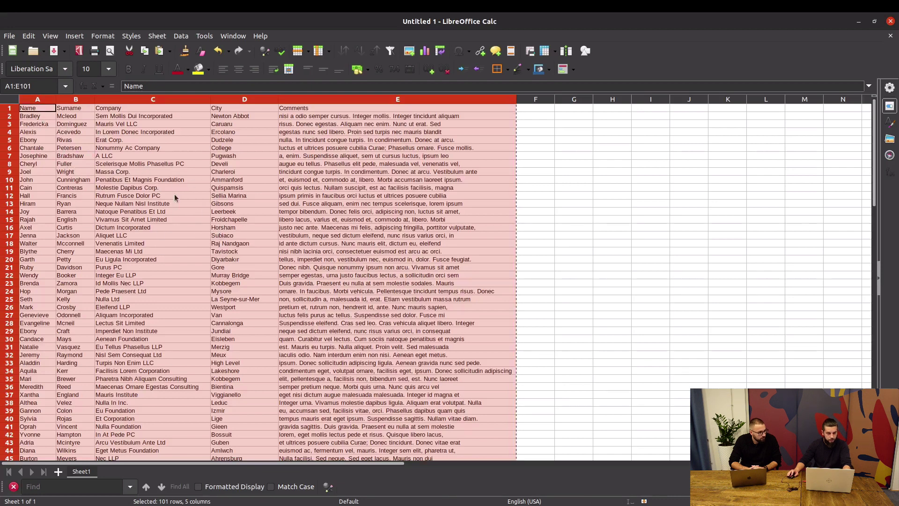
right_click(175, 216)
left_click(185, 213)
Try pasting the copied data into A1 of the blank Google spreadsheet as values only.
key("alt+Tab")
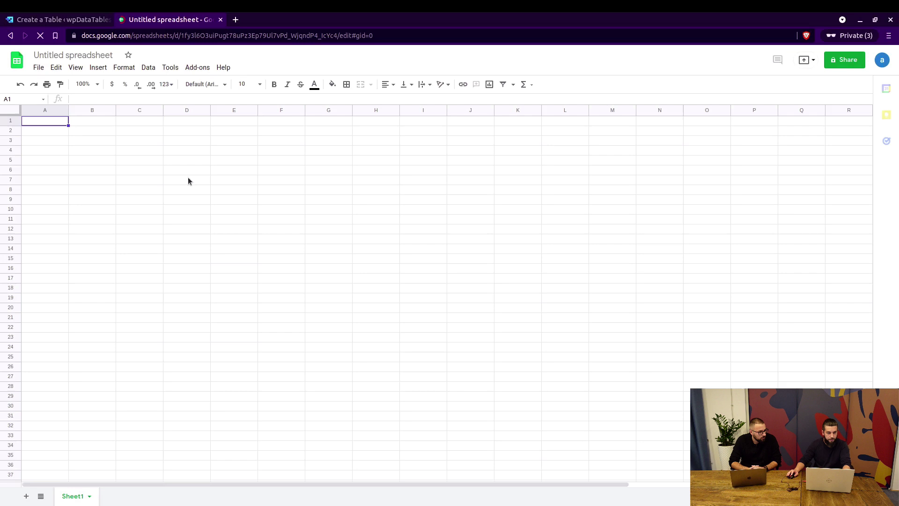
right_click(50, 125)
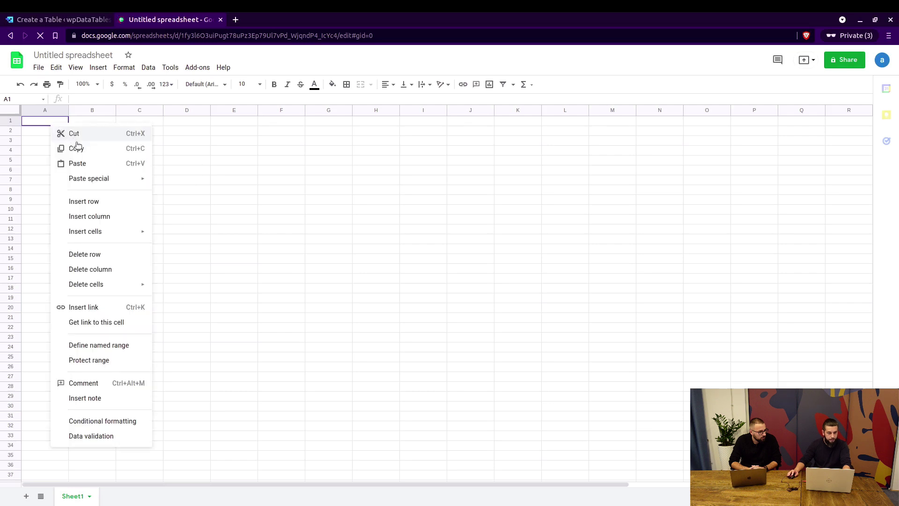
mouse_move(152, 185)
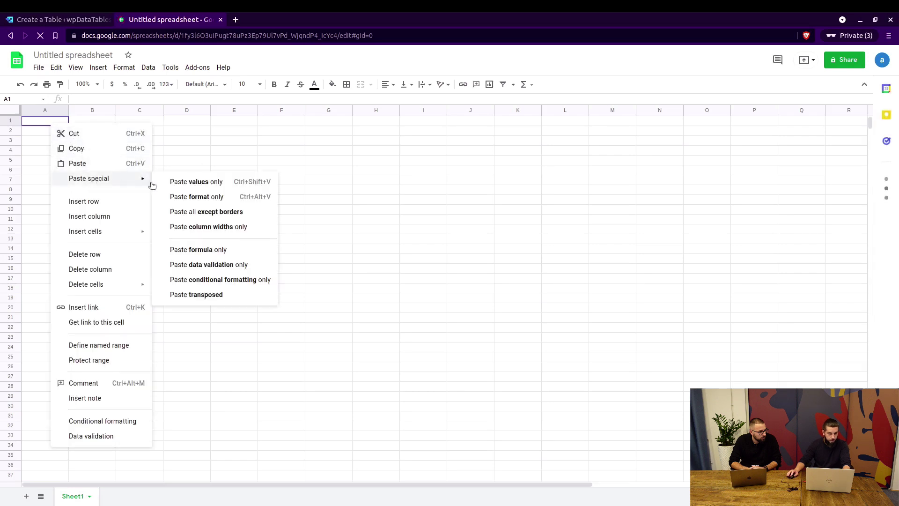
left_click(200, 184)
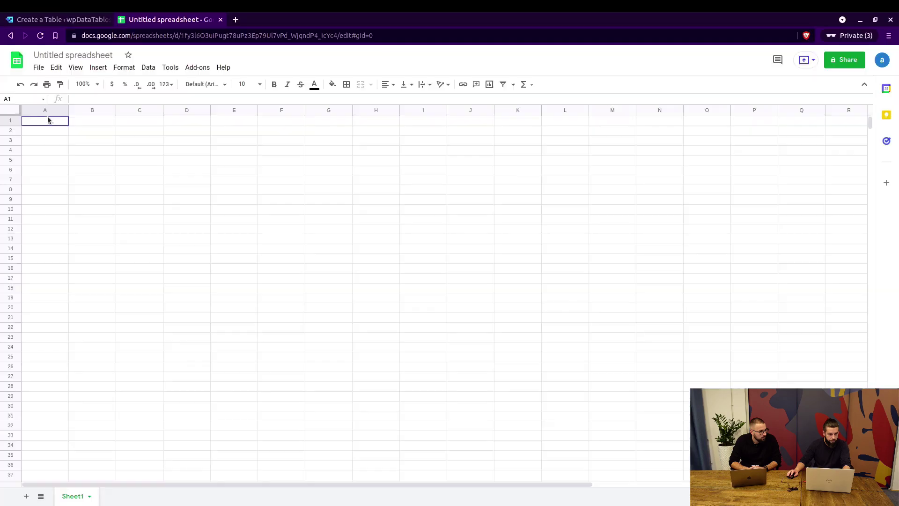
Attempt a context-menu paste into A1 and dismiss the suggested copy-paste extension page.
right_click(47, 117)
right_click(37, 120)
left_click(62, 147)
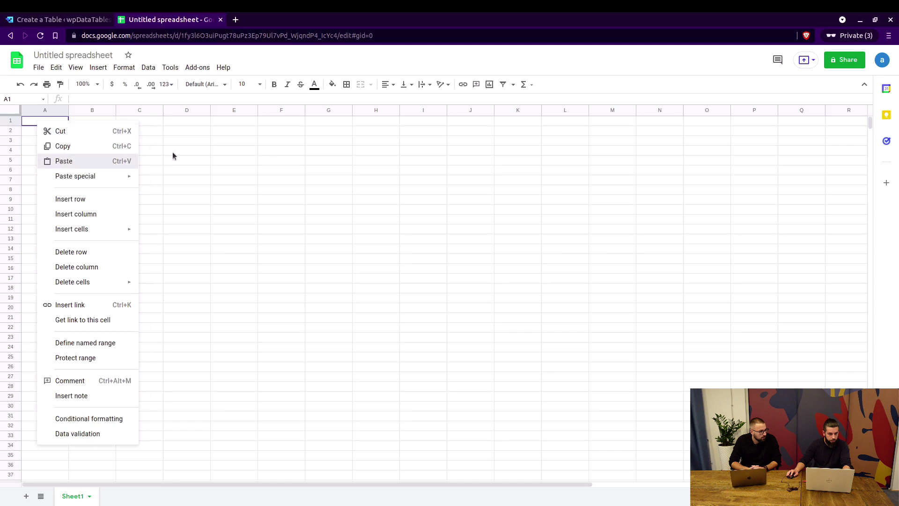
left_click(528, 331)
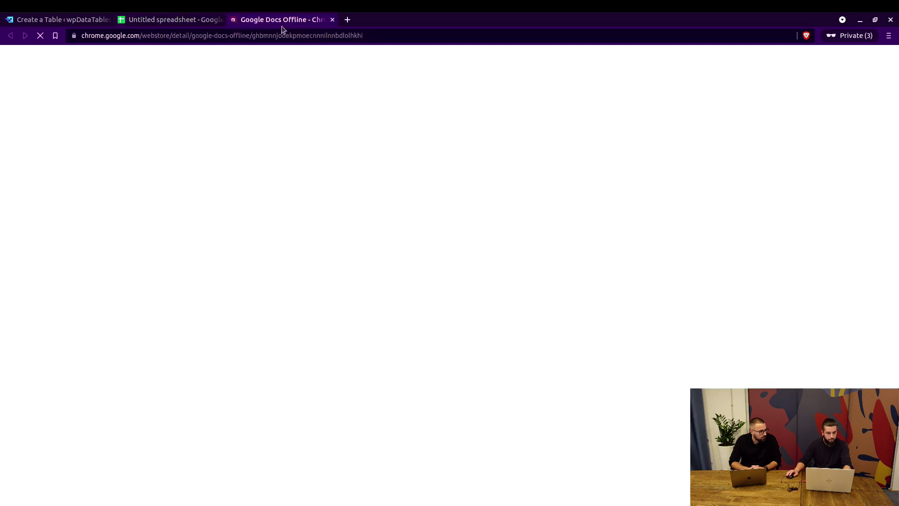
key("ctrl+w")
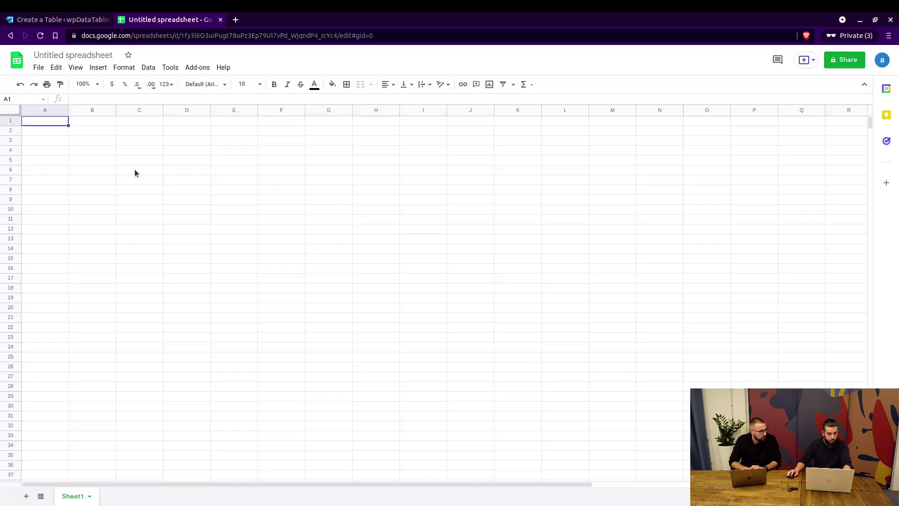
Paste the sample data table with Ctrl+V and auto-fit all columns to their content.
key("ctrl+v")
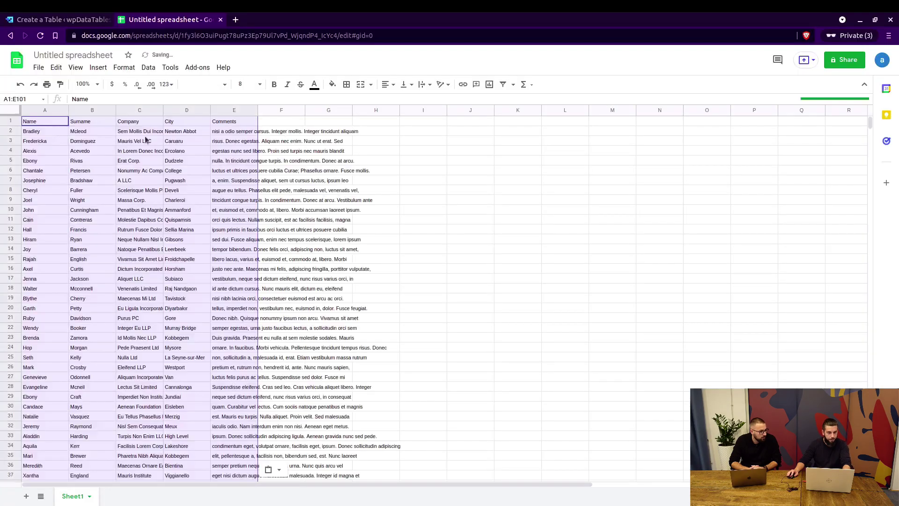
left_click(91, 132)
left_click(17, 112)
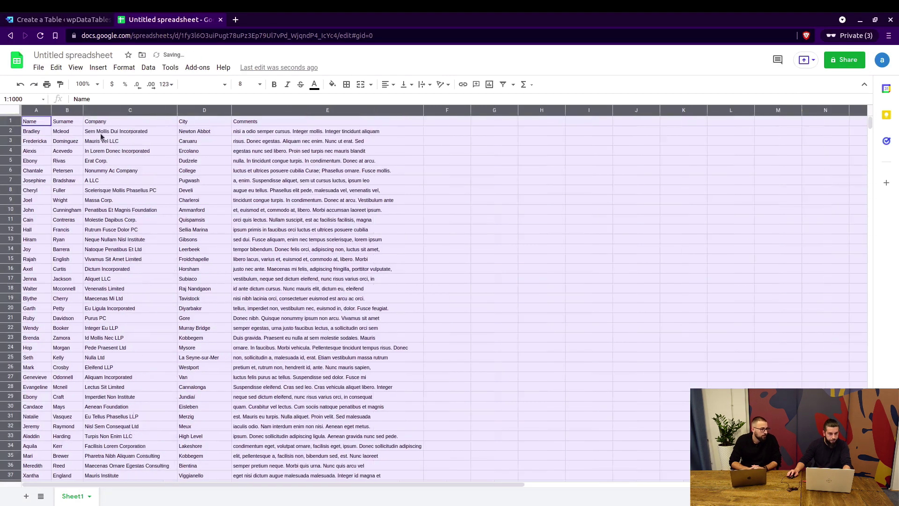
left_click(118, 135)
left_click(37, 123)
Rename the spreadsheet to 'Video Spreadsheet'.
left_click(66, 55)
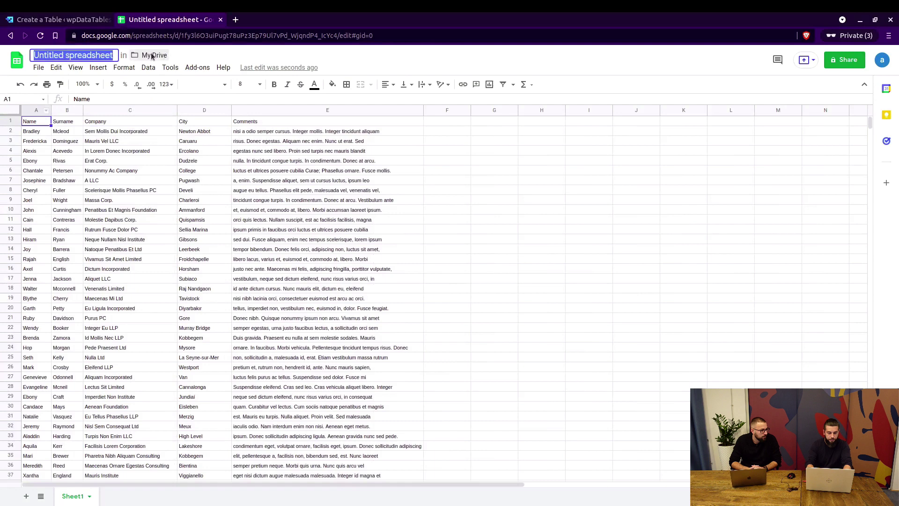
type("Video S")
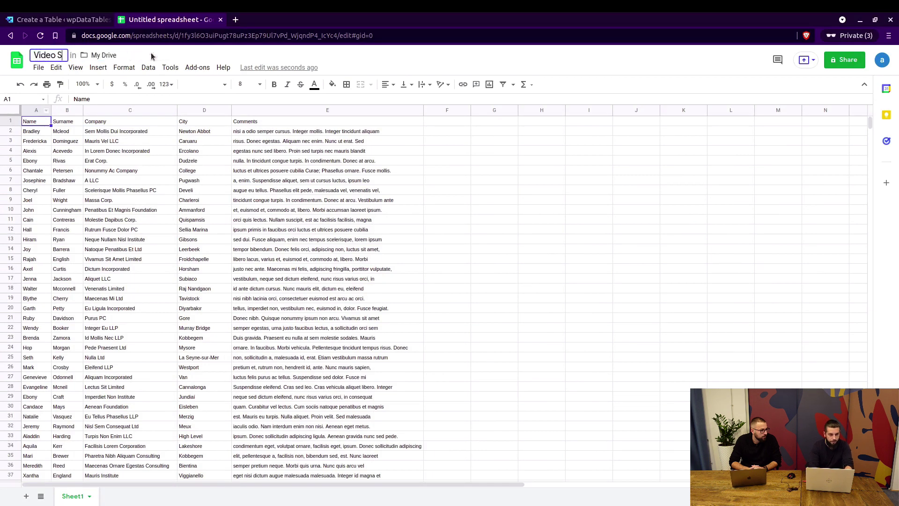
type("preadsheet")
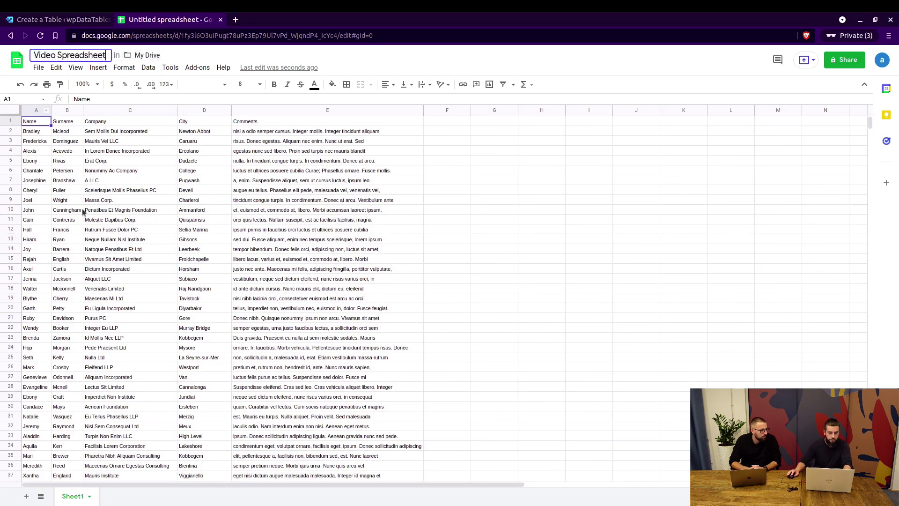
left_click(124, 219)
Publish the entire Video Spreadsheet document to the web as a web page.
left_click(39, 67)
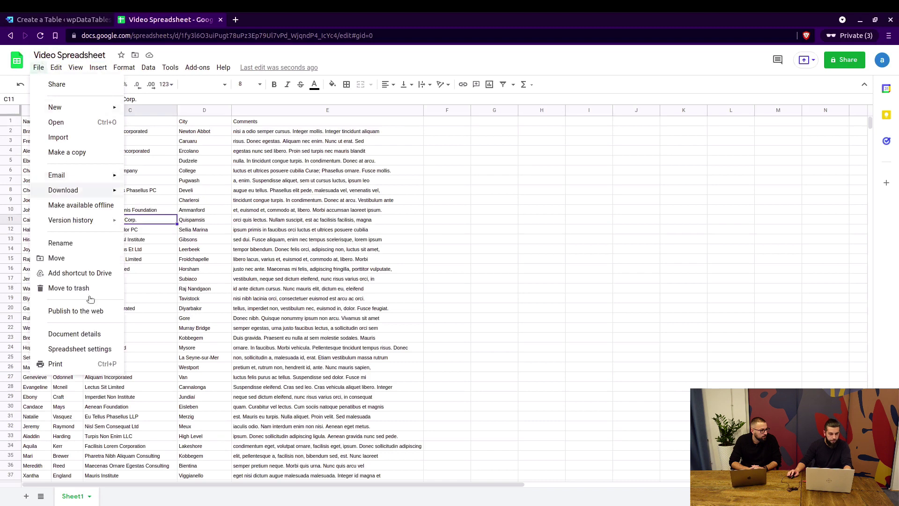
left_click(82, 312)
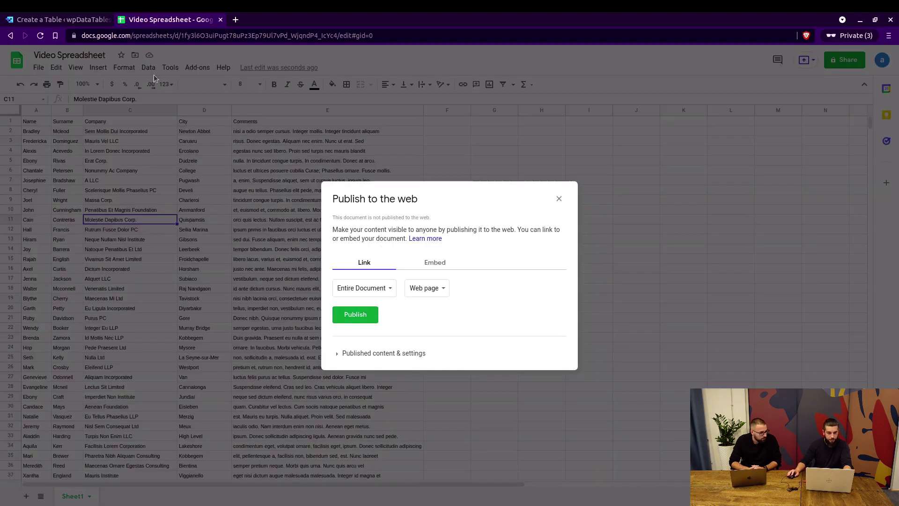
left_click(346, 314)
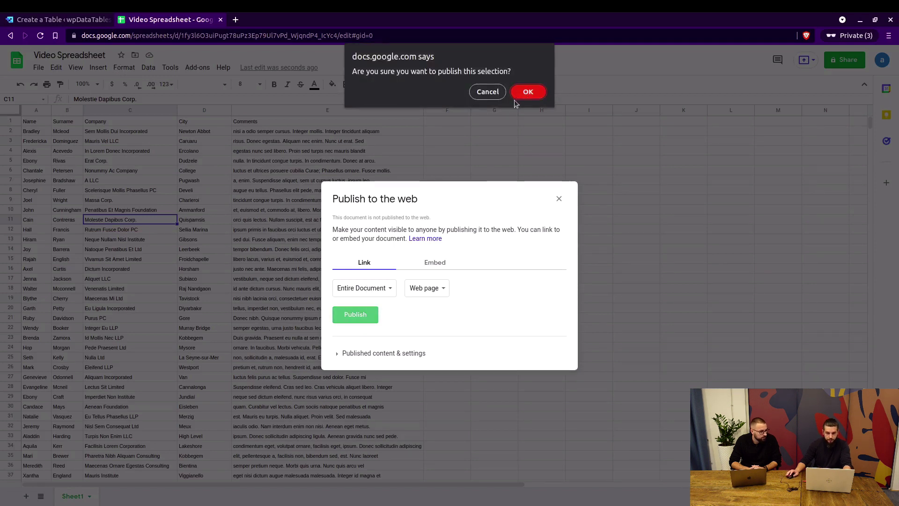
left_click(530, 92)
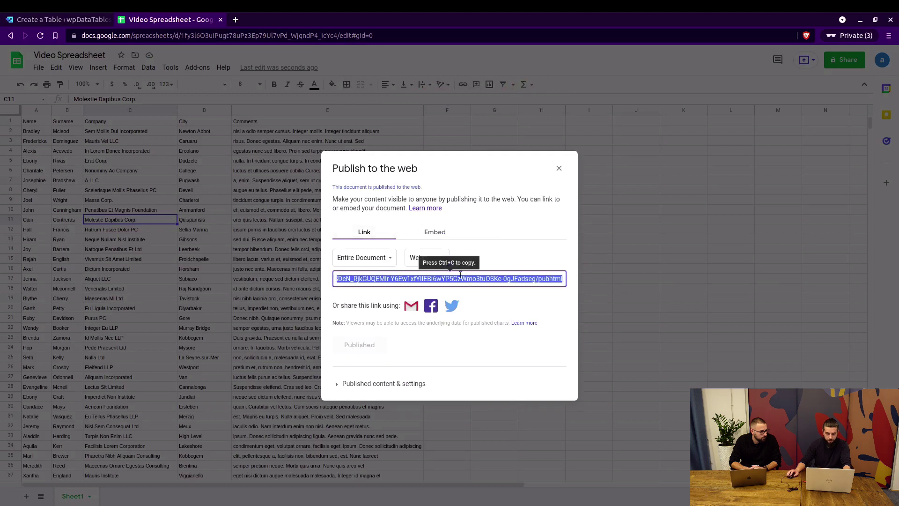
left_click(559, 168)
Copy the spreadsheet's web address from the browser address bar.
left_click(167, 36)
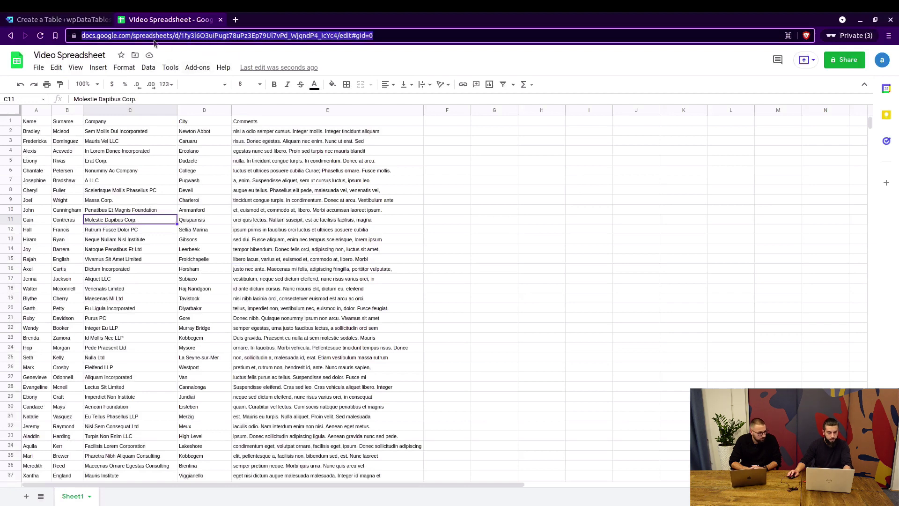
right_click(121, 37)
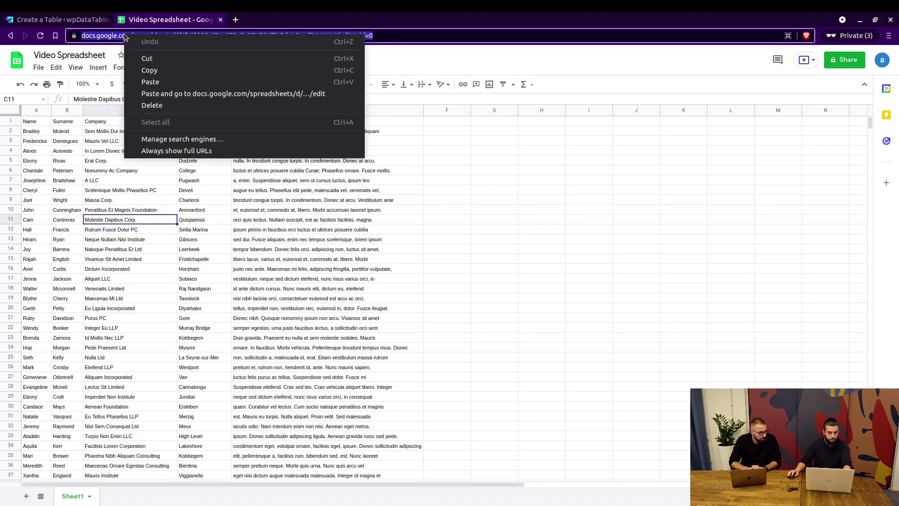
left_click(141, 70)
left_click(70, 19)
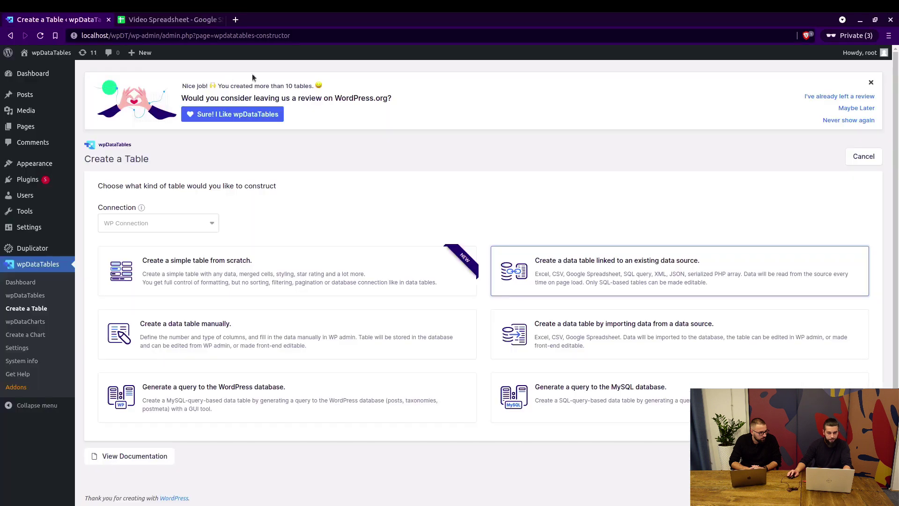
Create a table linked to a Google Spreadsheet source using the pasted sheet URL, and save it.
left_click(580, 263)
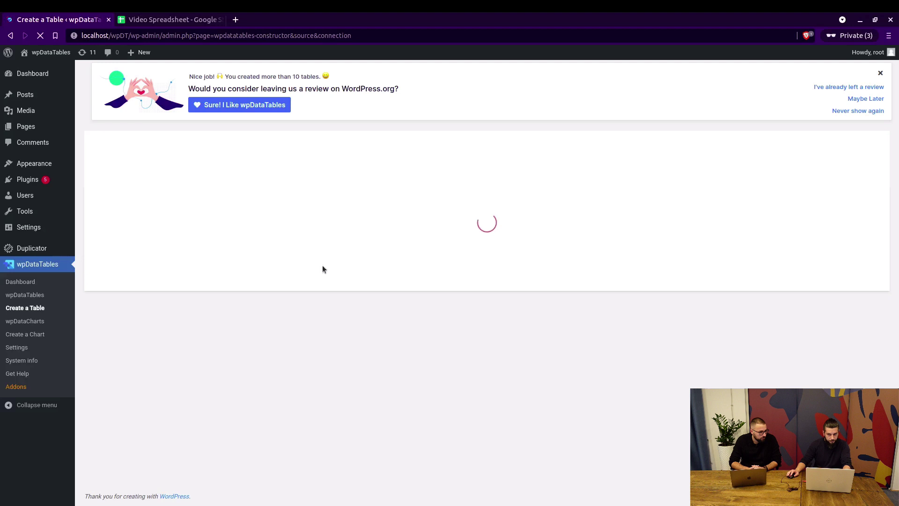
left_click(309, 252)
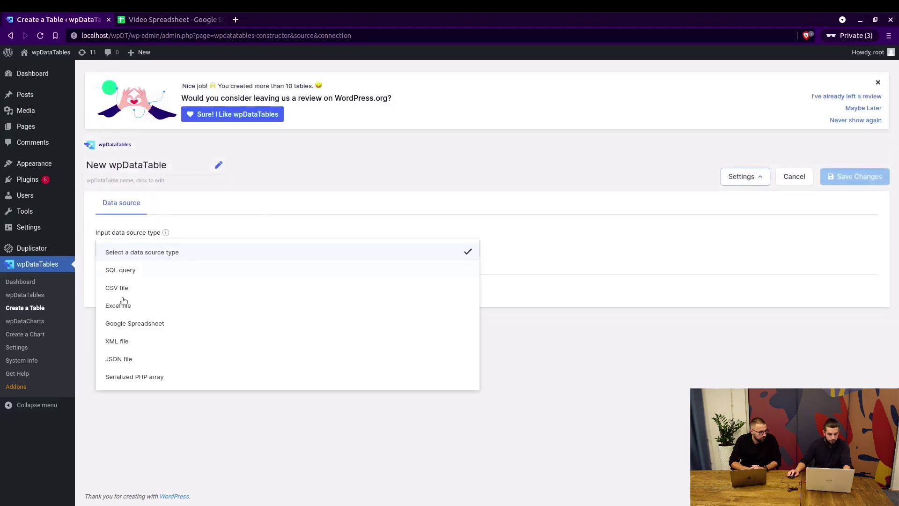
left_click(138, 323)
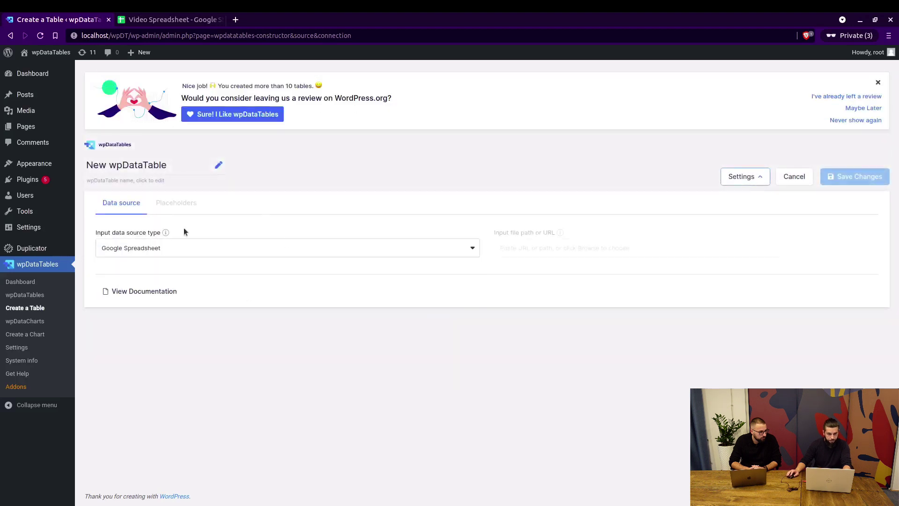
left_click(532, 248)
key("ctrl+v")
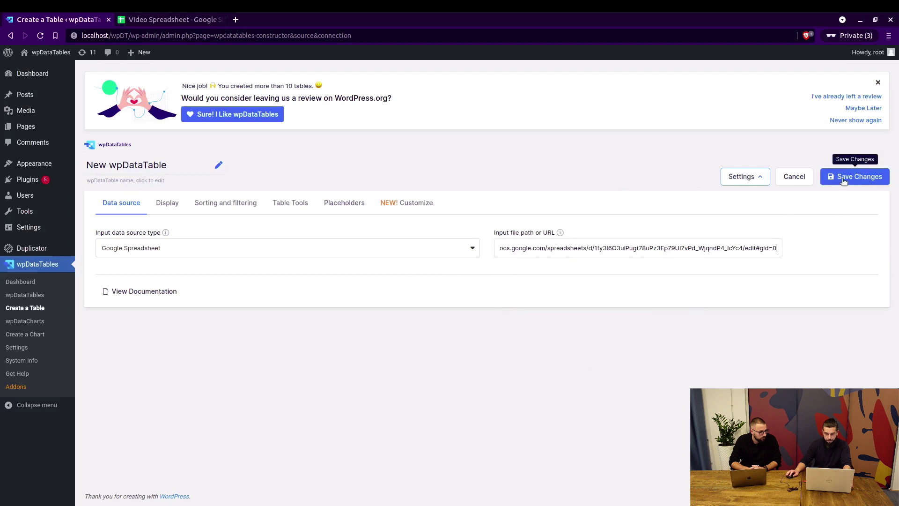
left_click(844, 180)
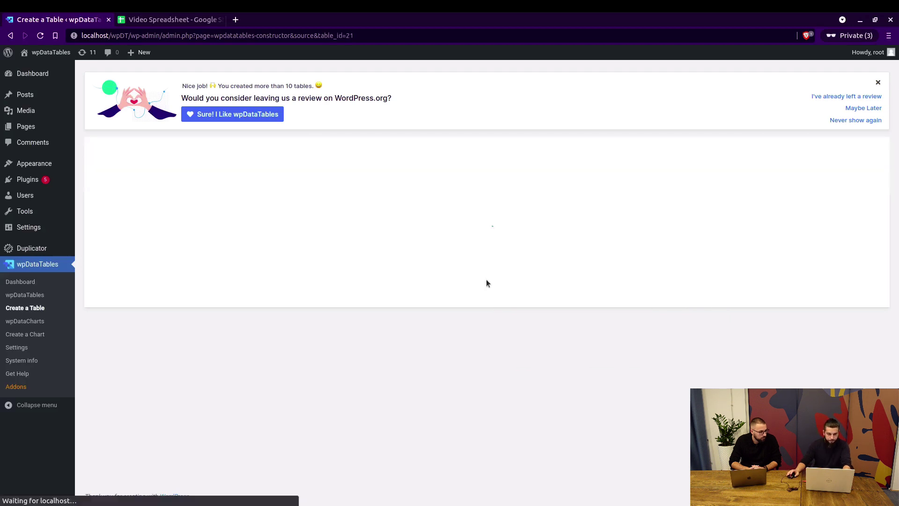
Review table 21's preview of 100 name-sorted entries, then return to Video Spreadsheet.
scroll(274, 298, "down", 2)
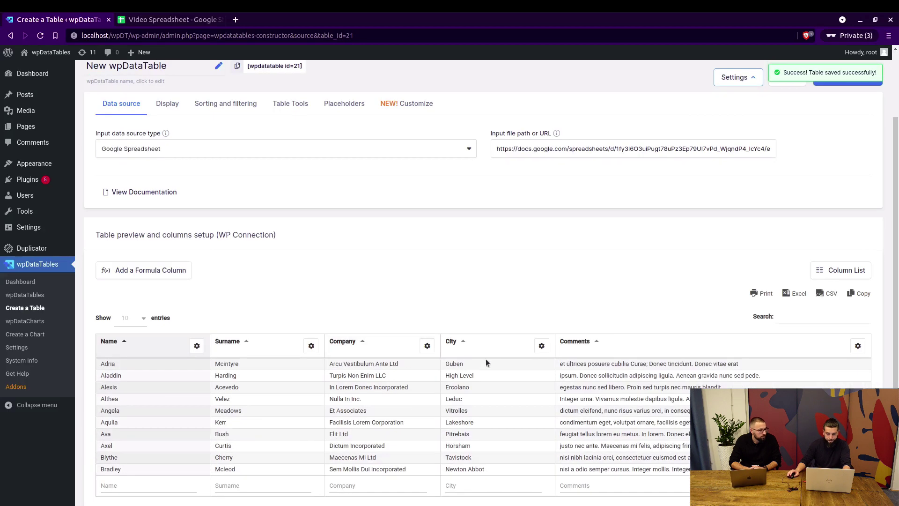
scroll(350, 314, "up", 2)
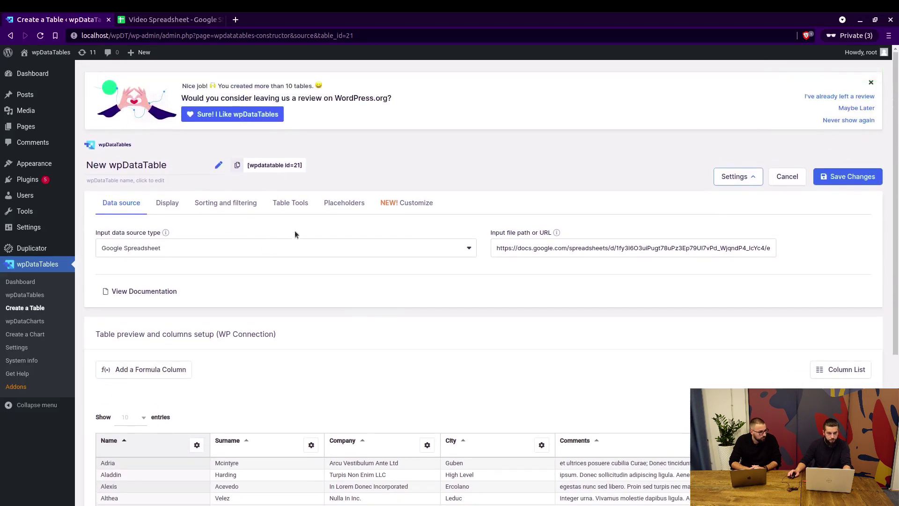
scroll(337, 285, "down", 2)
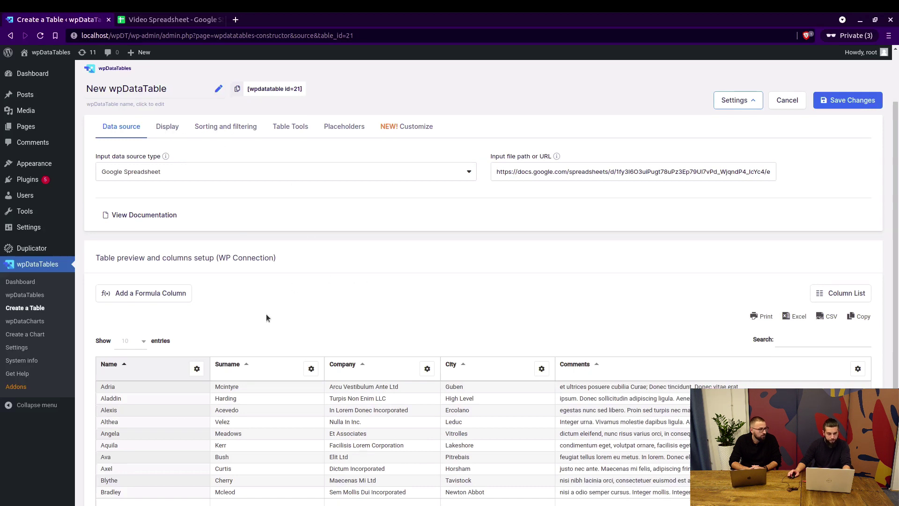
scroll(258, 302, "down", 3)
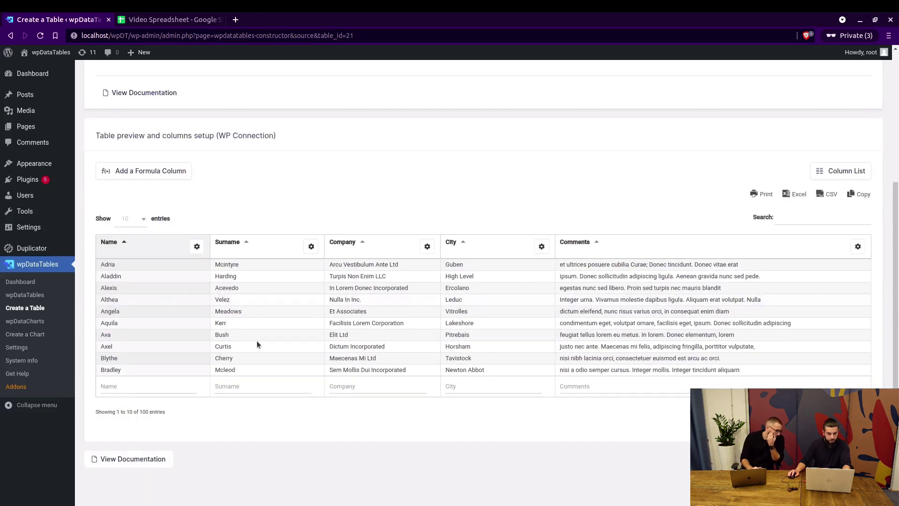
left_click(162, 22)
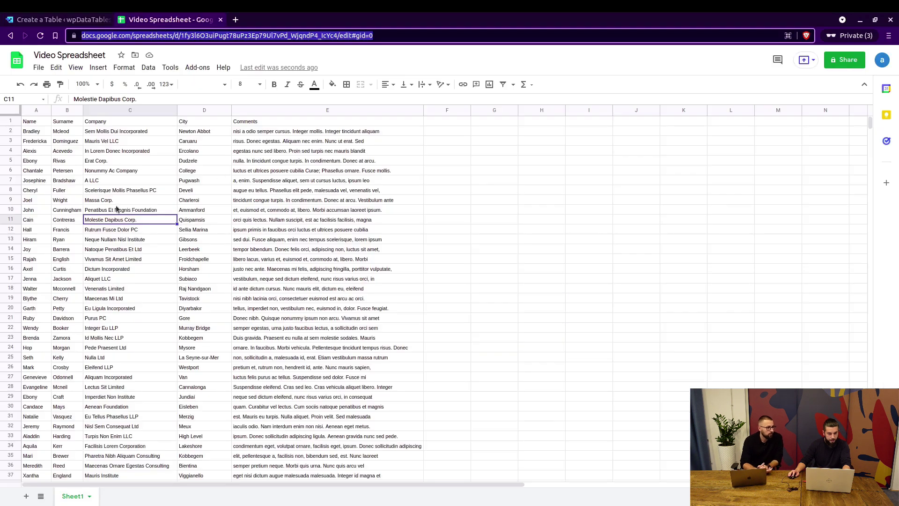
Change cell A2's first name from Bradley to Mark in Video Spreadsheet.
left_click(113, 170)
left_click(112, 141)
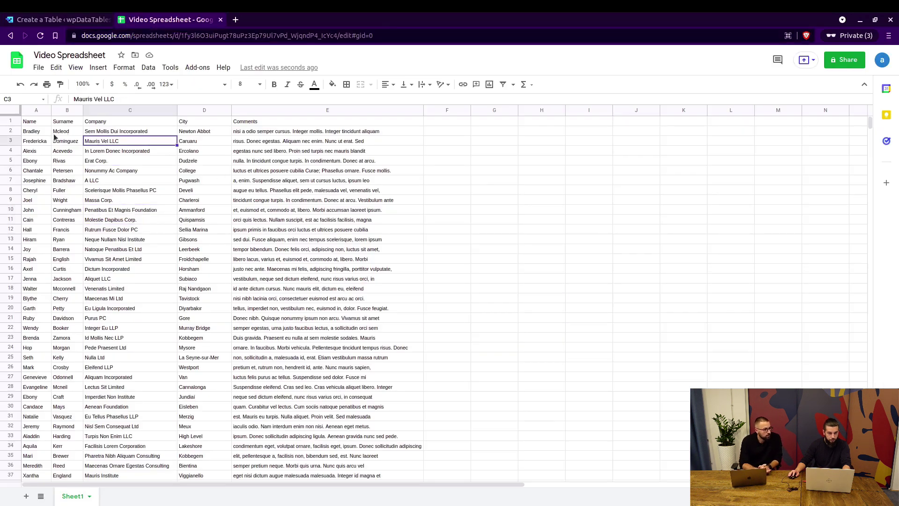
left_click(39, 133)
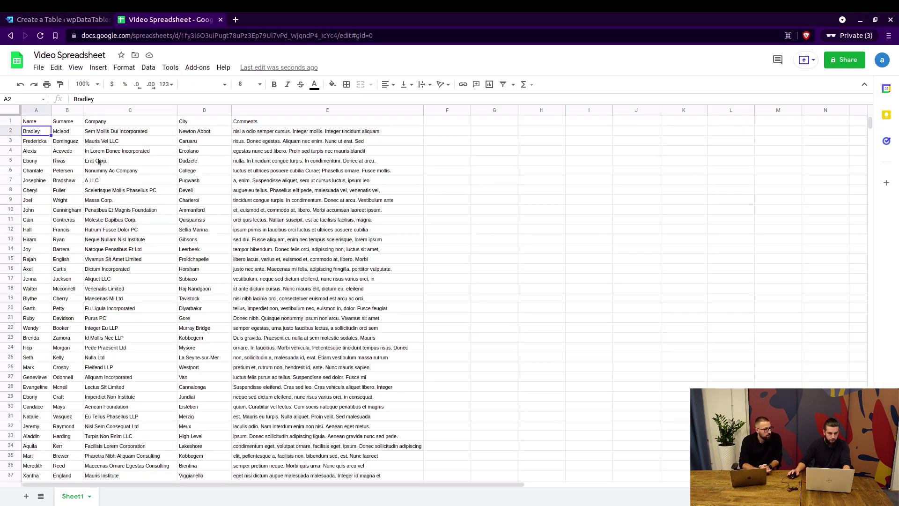
type("Mark")
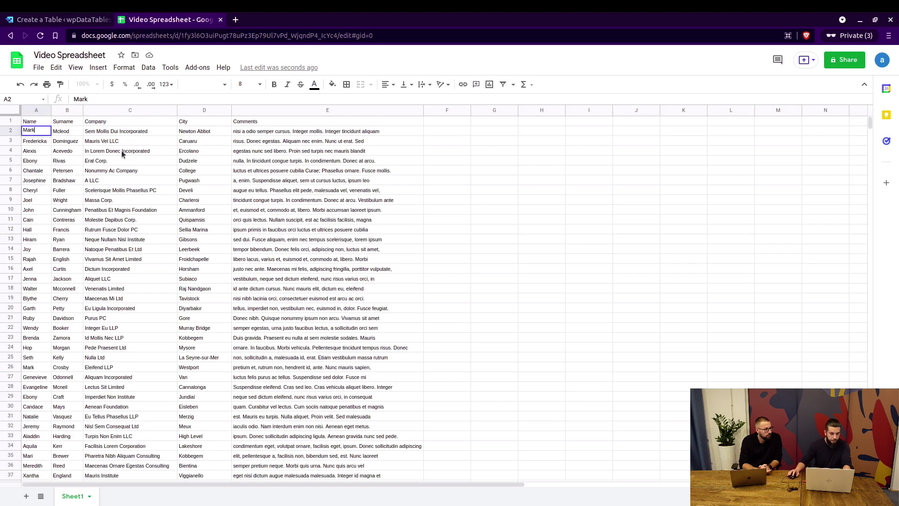
left_click(122, 150)
left_click(55, 21)
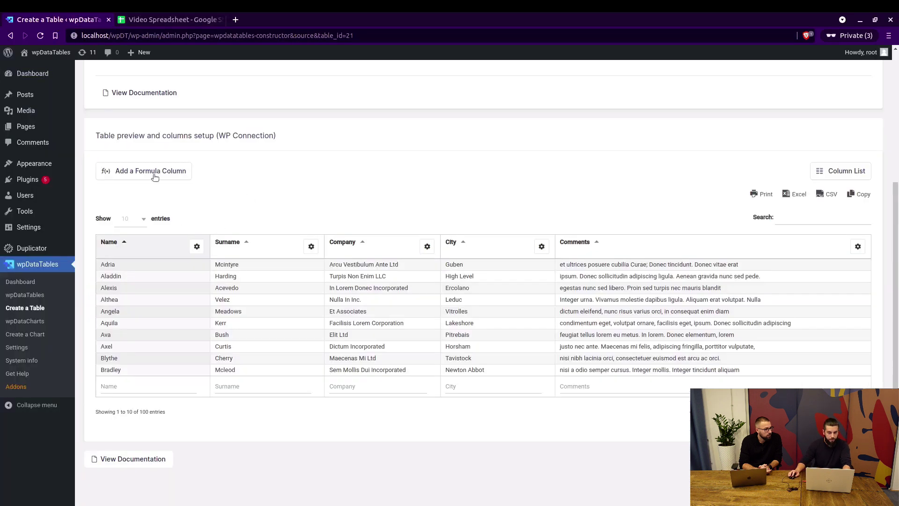
Reload the table page and compare its name-sorted preview against the Google sheet.
left_click(40, 37)
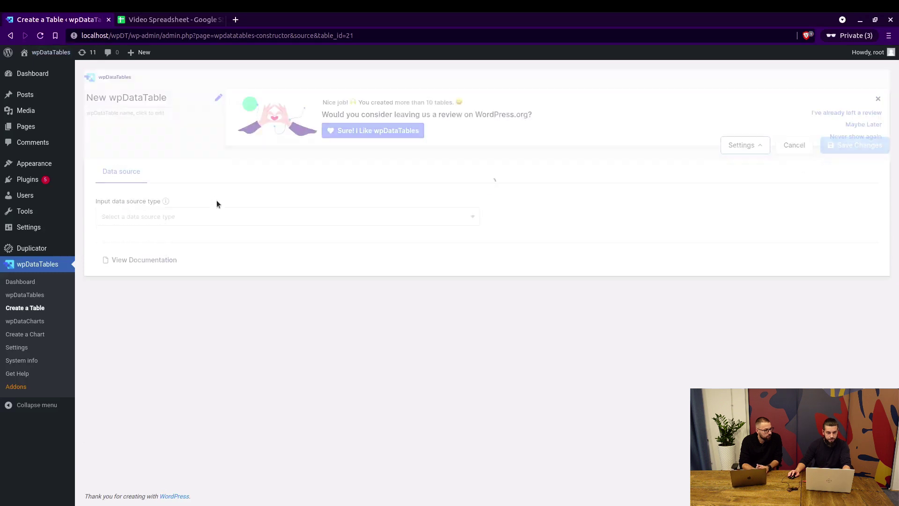
scroll(218, 301, "down", 5)
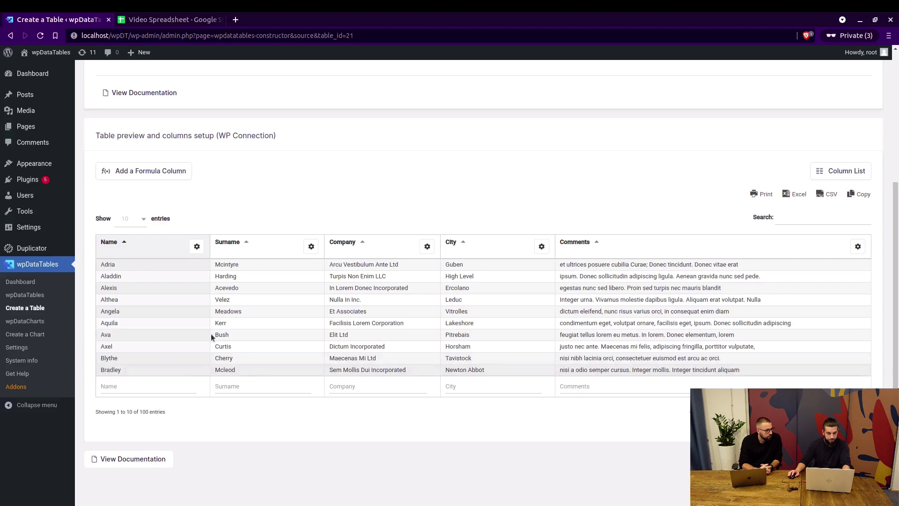
key("ctrl+Tab")
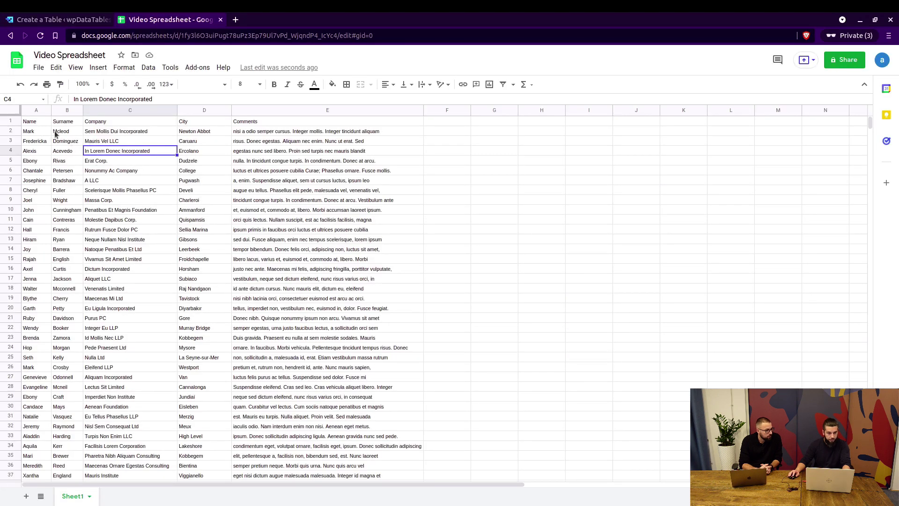
key("ctrl+Tab")
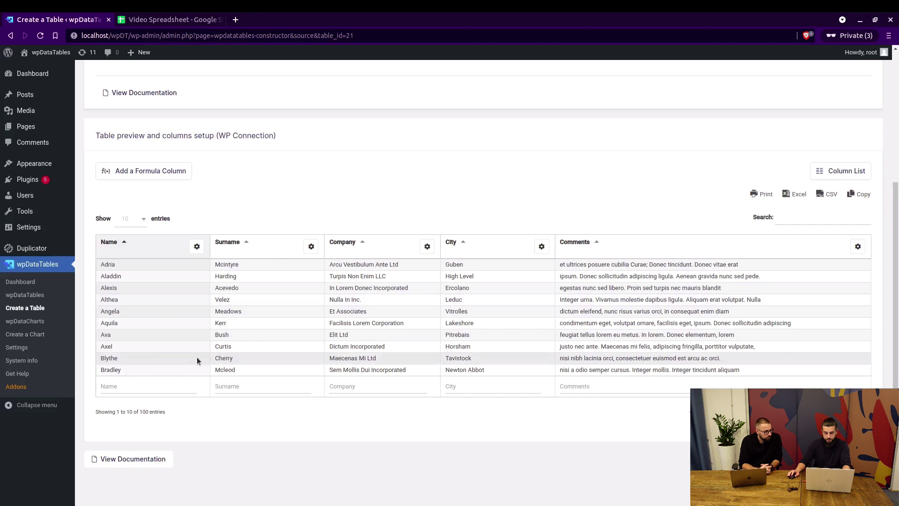
scroll(303, 366, "up", 2)
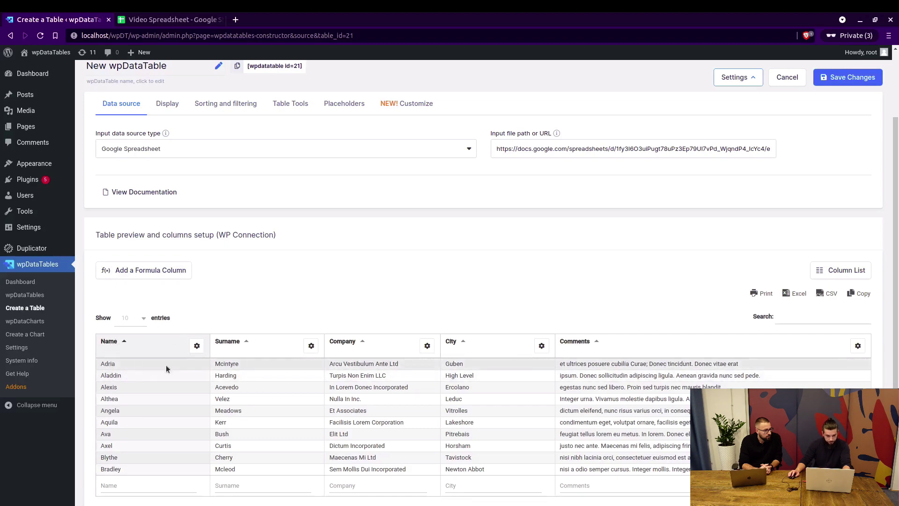
key("ctrl+Tab")
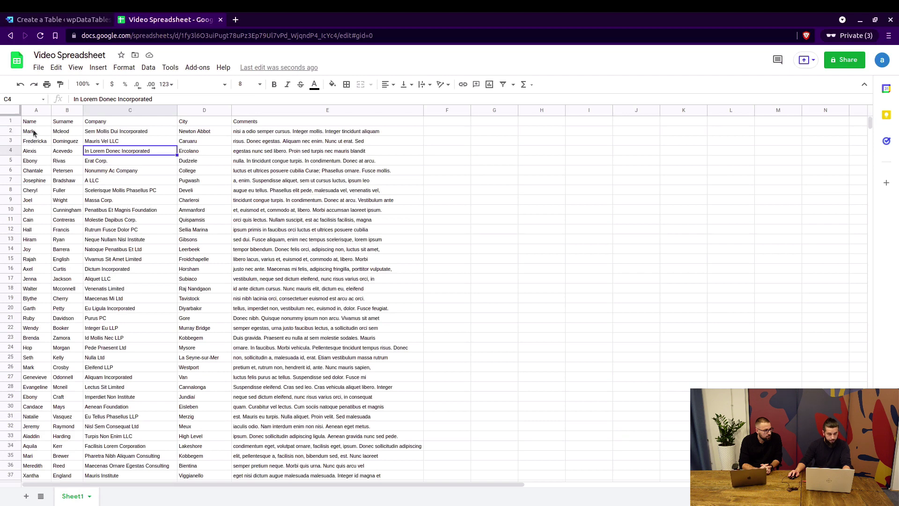
key("ctrl+Tab")
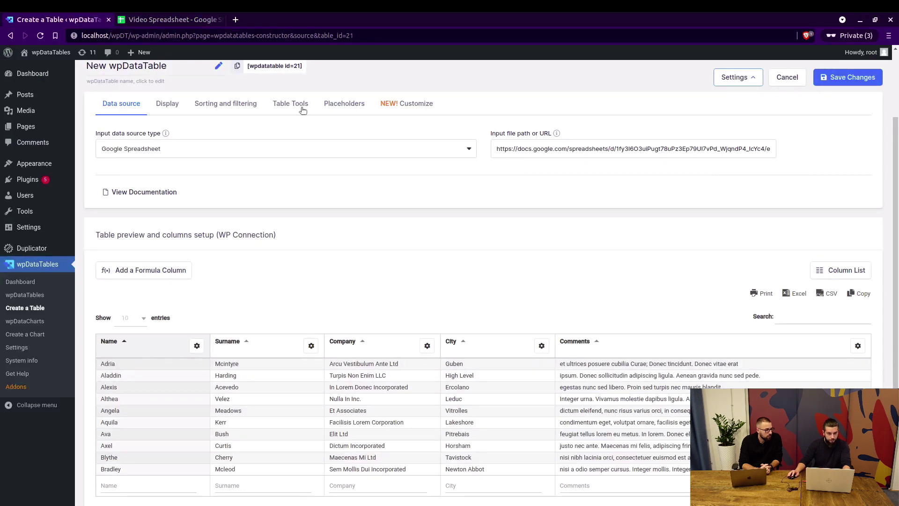
Uncheck 'Allow sorting for the table' under Sorting and filtering and save table 21.
left_click(208, 105)
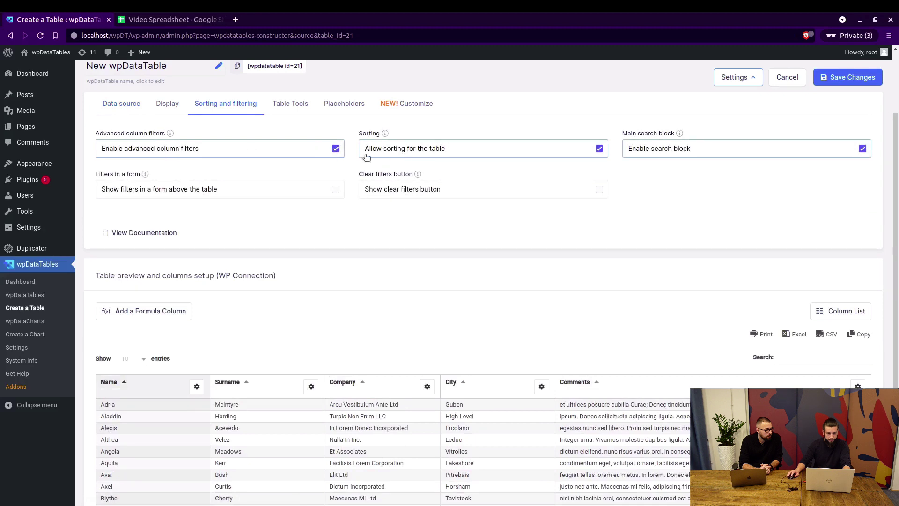
left_click(418, 154)
left_click(844, 77)
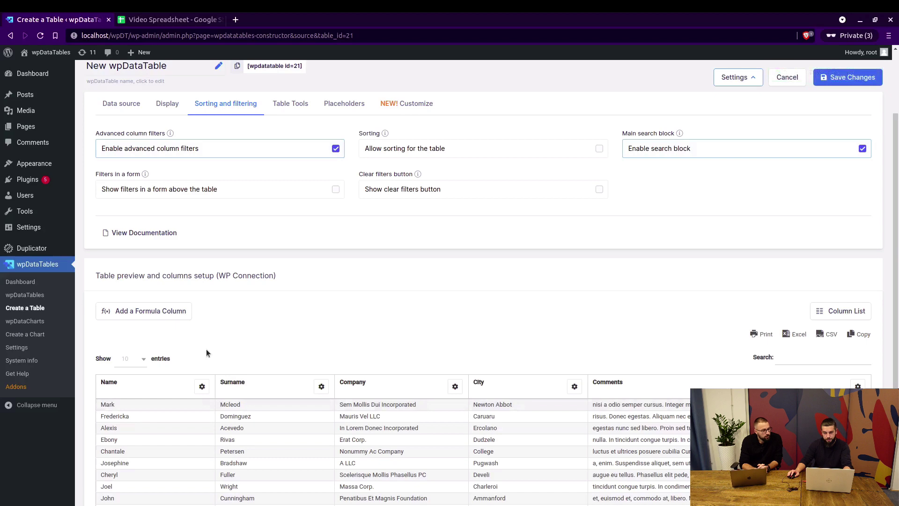
left_click(171, 19)
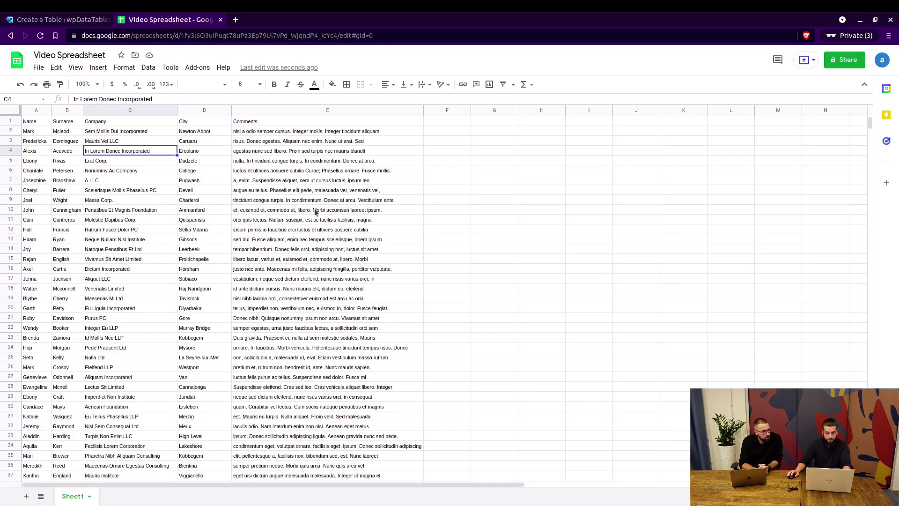
left_click_drag(434, 121, 447, 196)
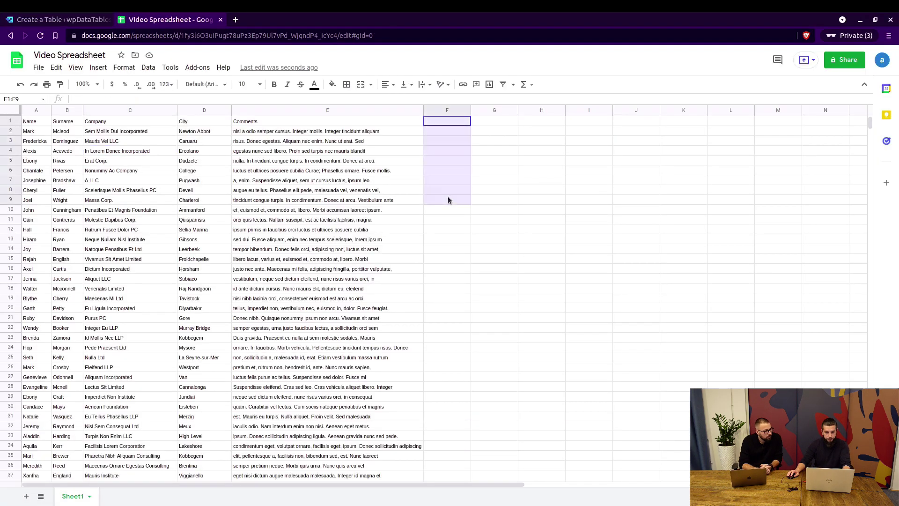
left_click(246, 121)
key("ctrl+space")
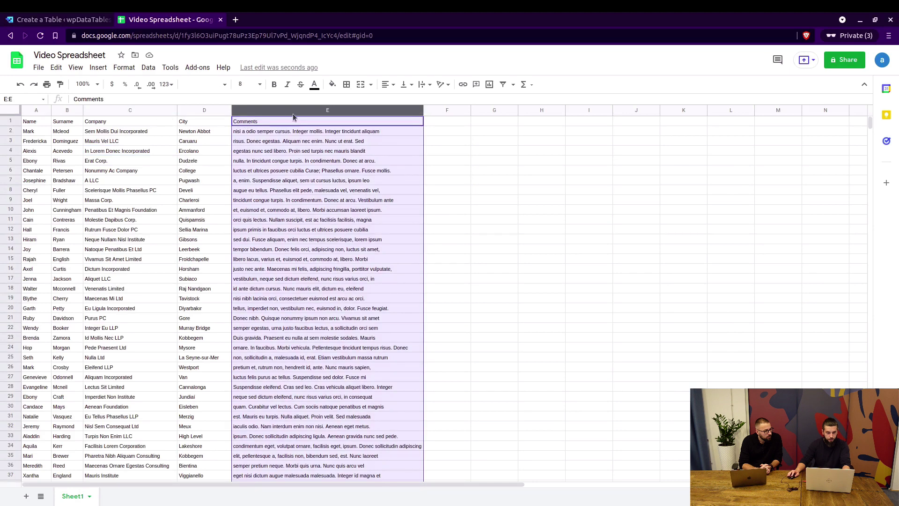
left_click(170, 131)
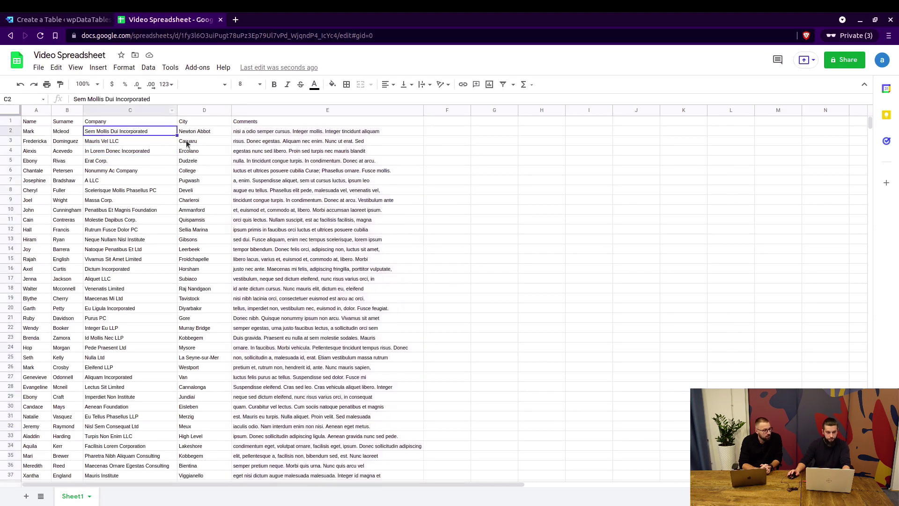
left_click(126, 121)
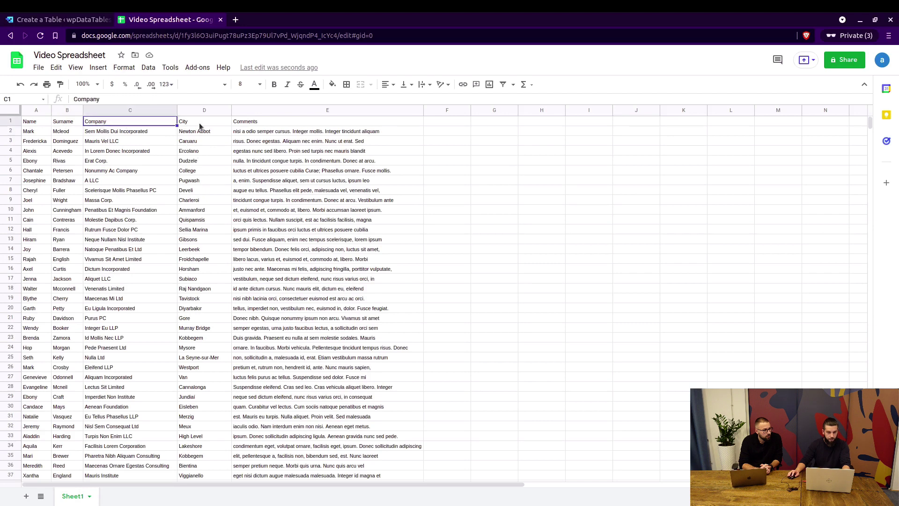
left_click(229, 124)
Show table 21's Display settings with 10 rows per page and pagination options.
left_click(70, 20)
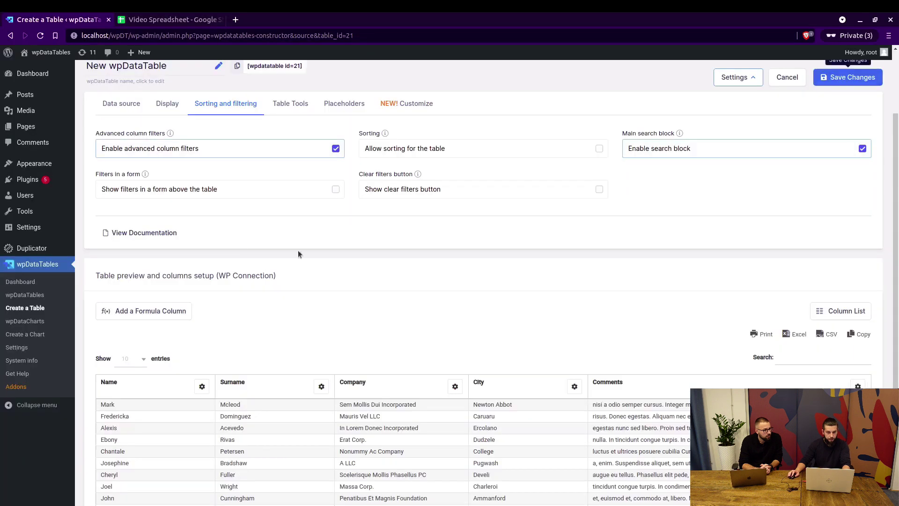
scroll(148, 363, "down", 1)
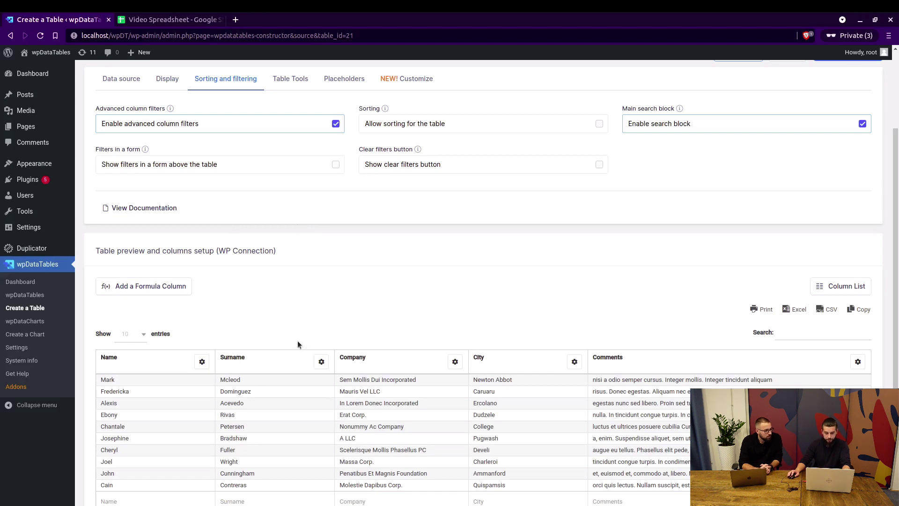
scroll(282, 205, "up", 2)
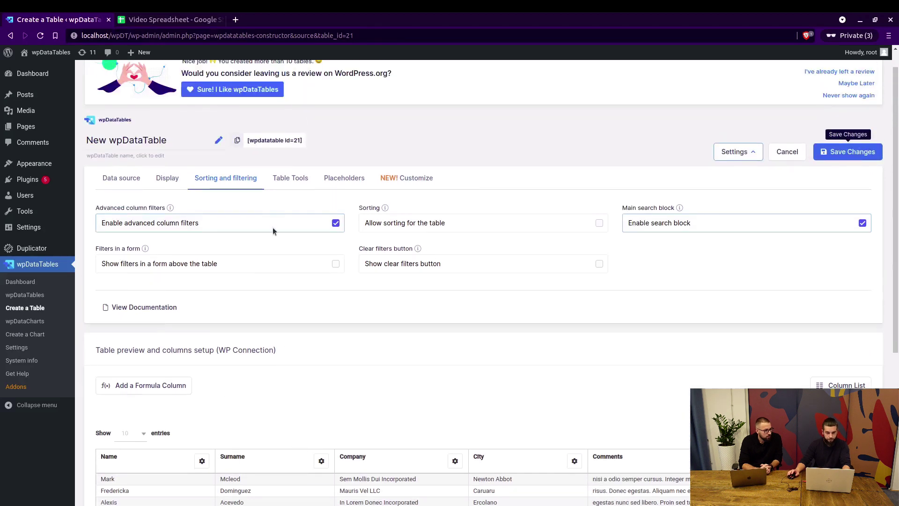
left_click(165, 183)
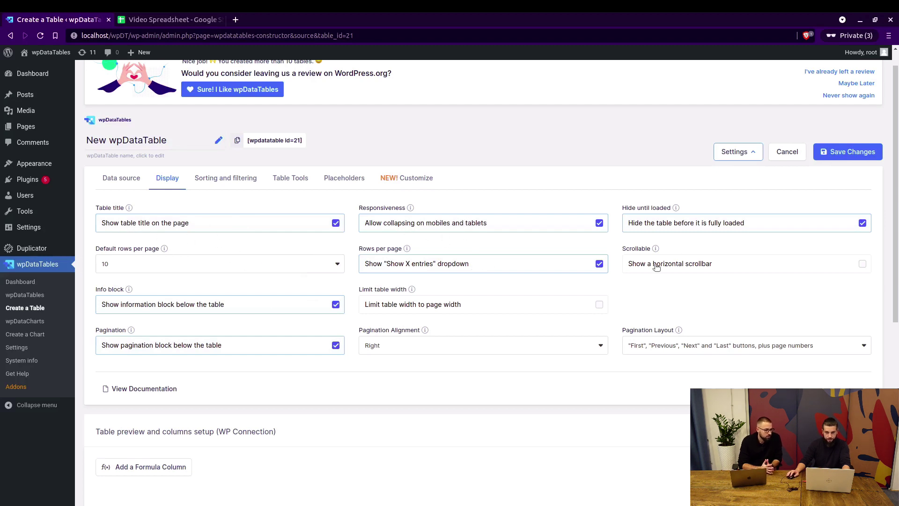
Browse the Sorting, Table Tools, Placeholders and Customize tabs, then view the Data source preview.
left_click(249, 186)
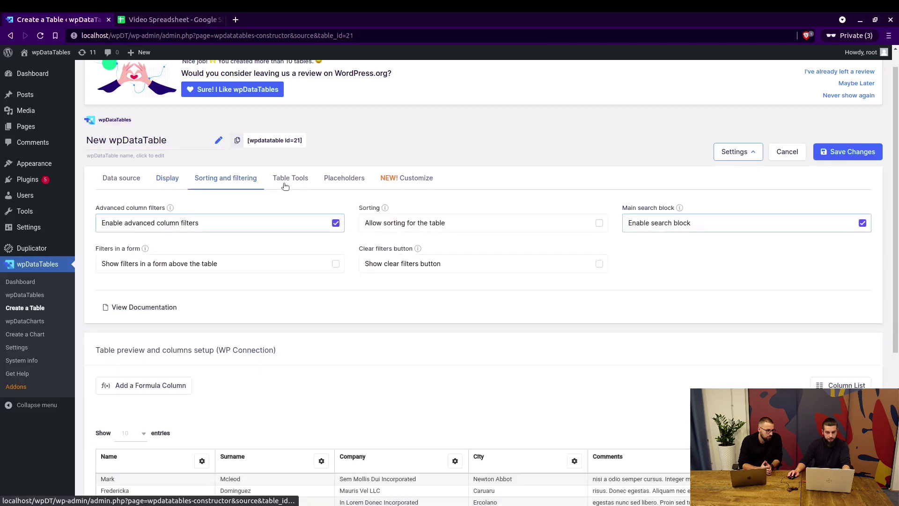
left_click(284, 186)
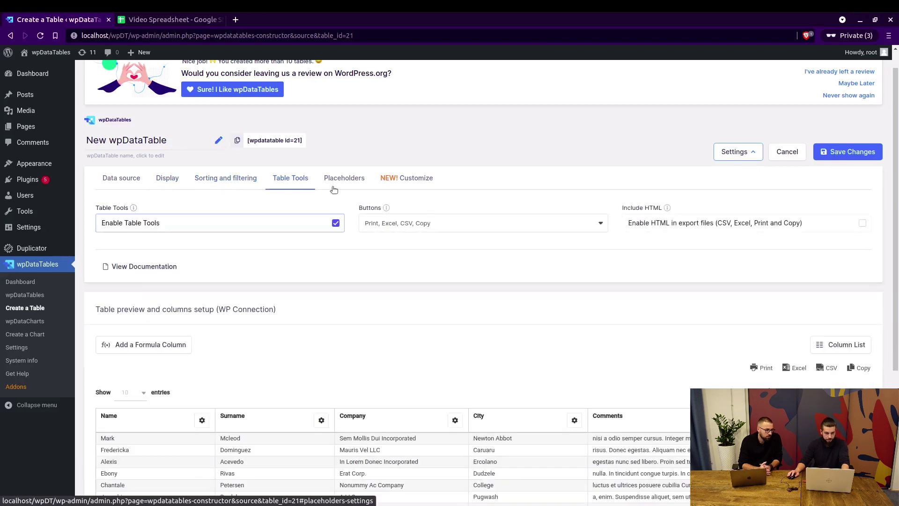
left_click(344, 180)
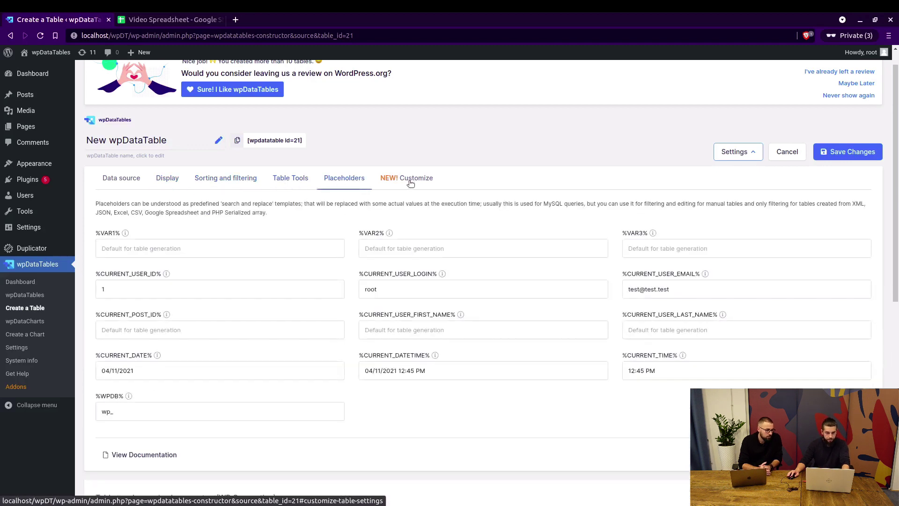
scroll(438, 367, "down", 5)
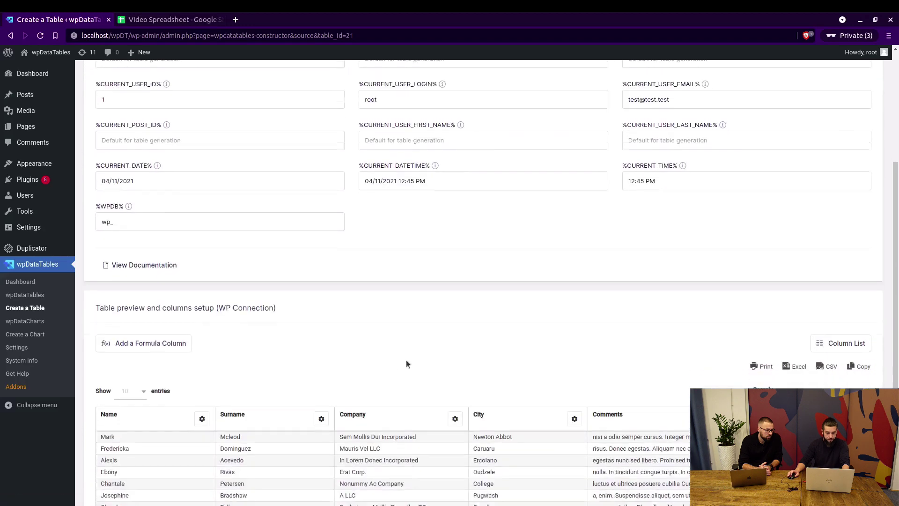
scroll(380, 203, "up", 5)
left_click(405, 182)
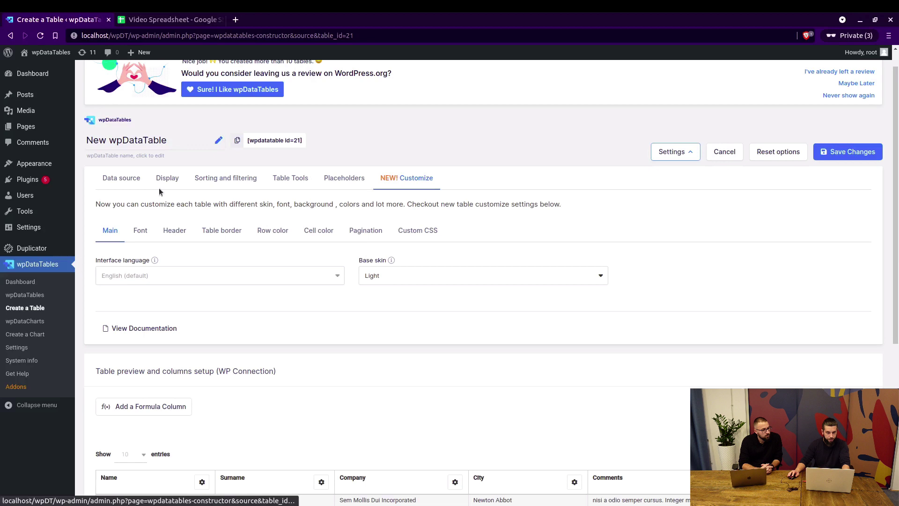
left_click(136, 182)
scroll(476, 335, "down", 3)
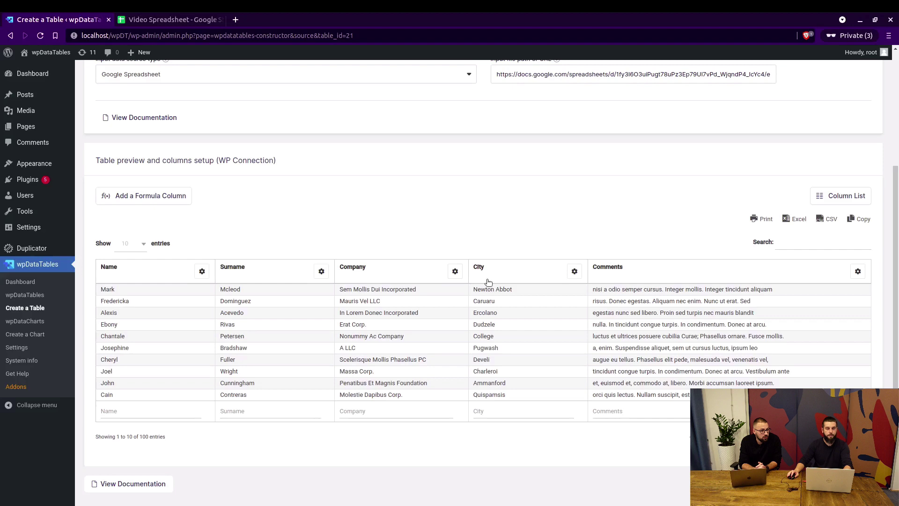
Back in the Video Spreadsheet, check cells in rows 13–17, including Gibsons in D13, then return to row 1.
left_click(171, 19)
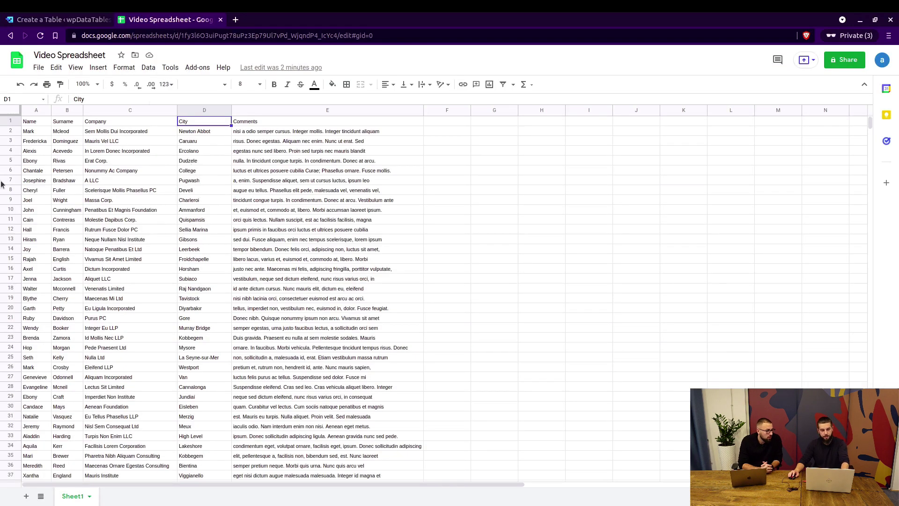
left_click(108, 239)
left_click(108, 268)
left_click(304, 279)
left_click(201, 239)
scroll(139, 425, "down", 5)
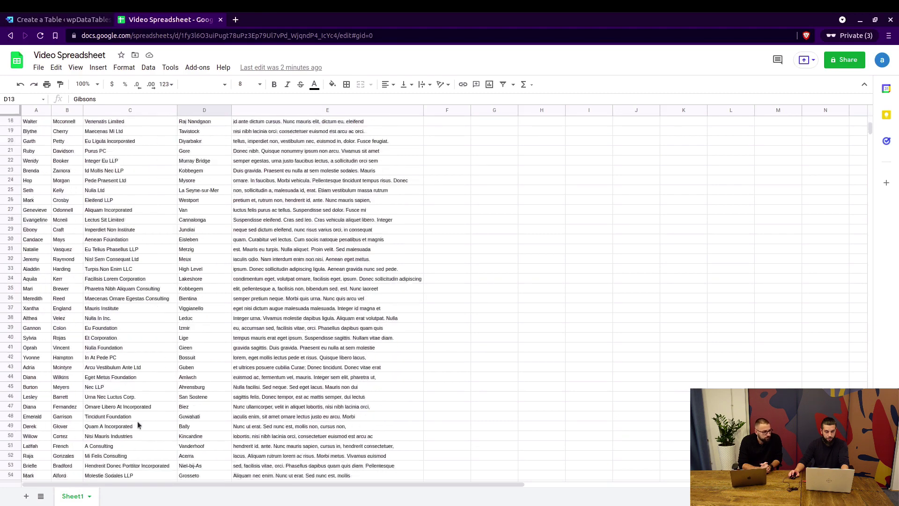
scroll(138, 425, "up", 3)
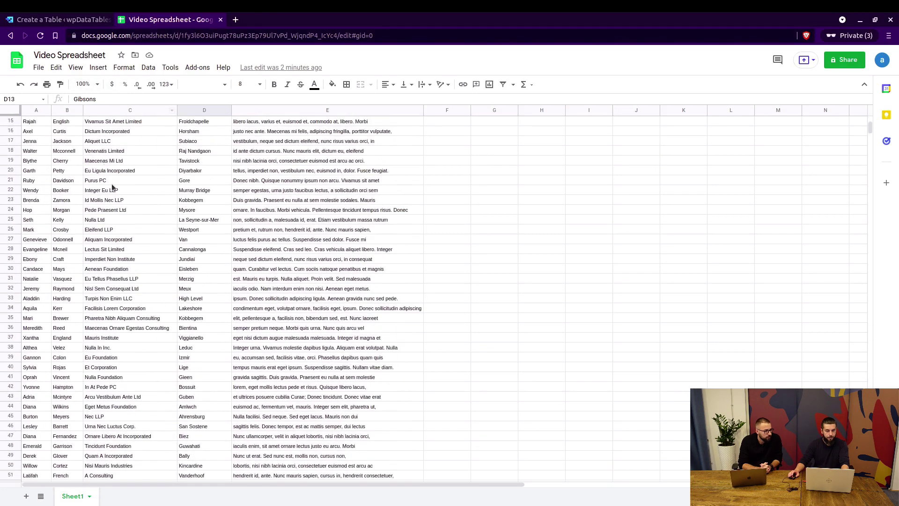
scroll(112, 187, "up", 5)
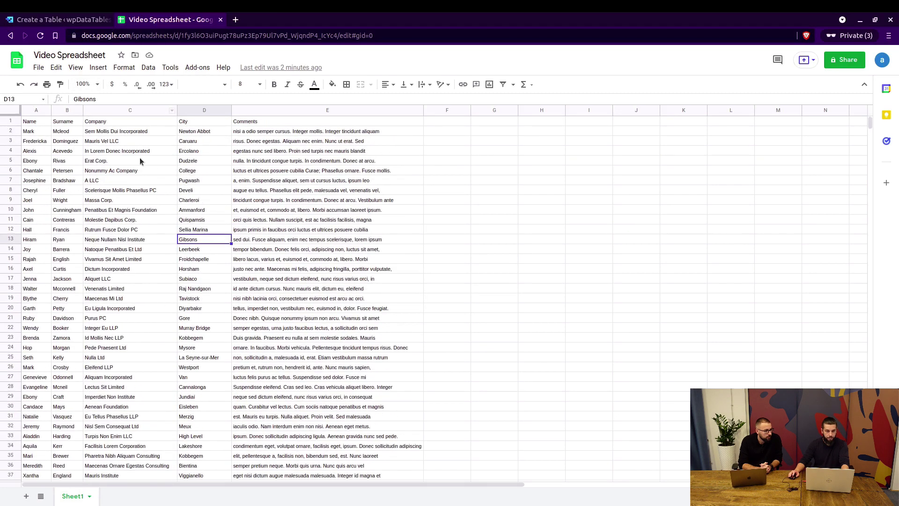